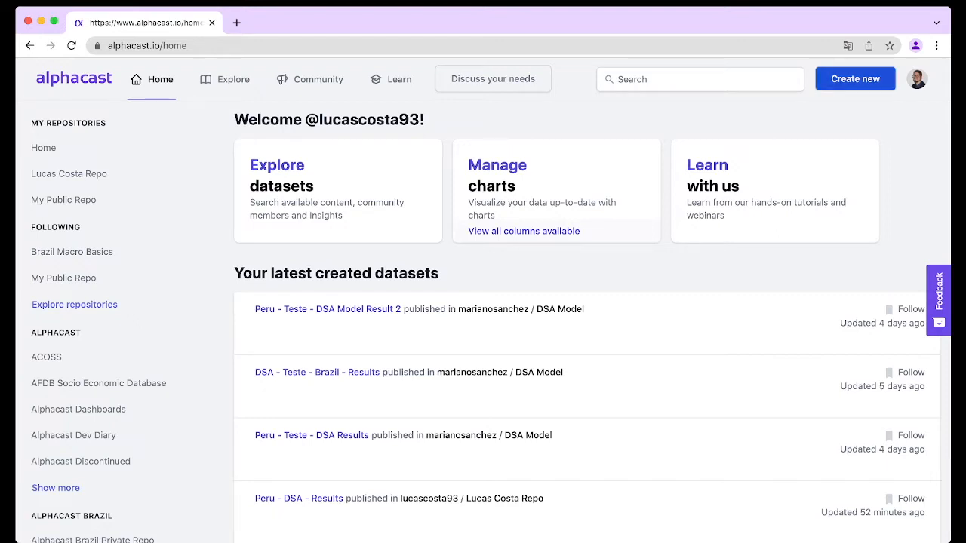
Create a new pipeline named DSA - Example in the Lucas Costa Repo repository
click(855, 79)
click(791, 319)
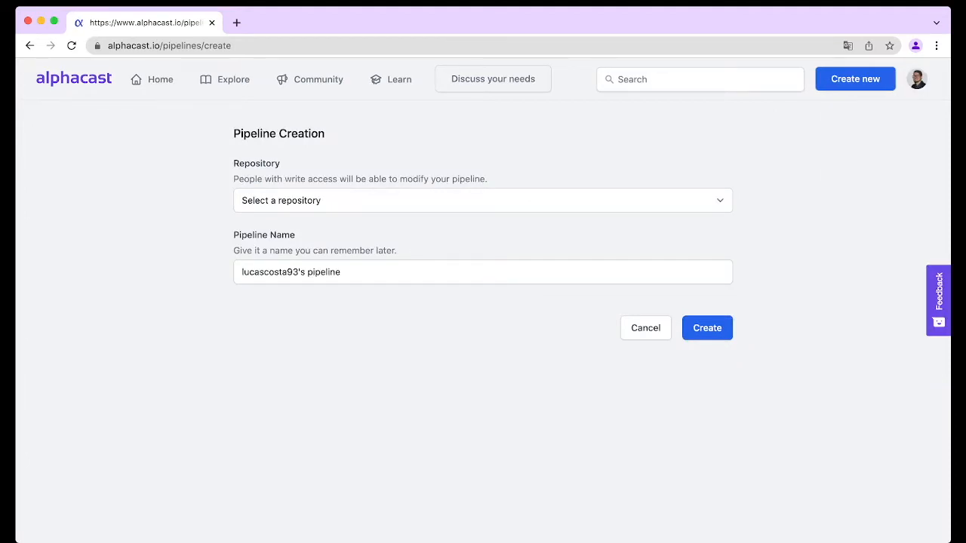
click(483, 201)
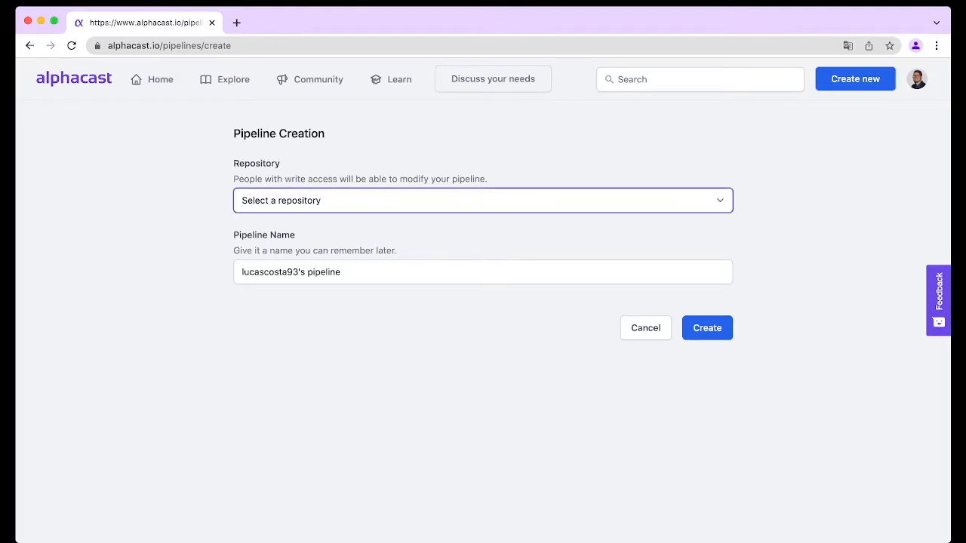
click(280, 201)
key(Tab)
text(DSA)
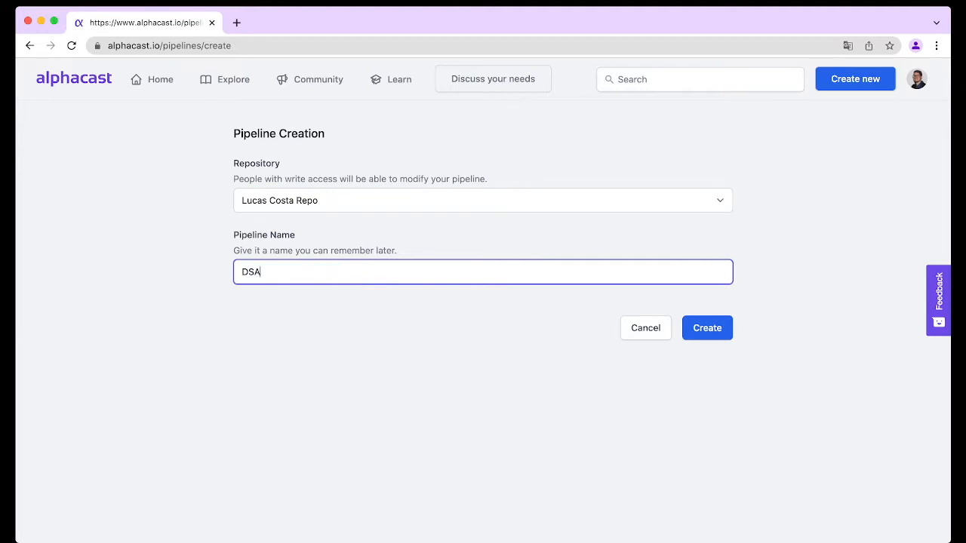
text( - Example)
click(708, 328)
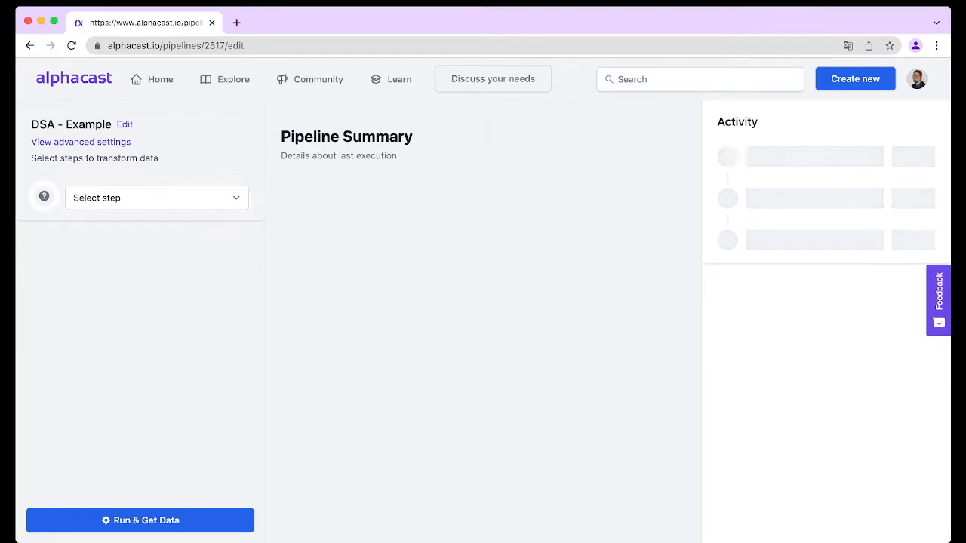
Add a Fetch Alphacast Dataset step that fetches the DSA - Datos Consolidatos dataset
click(157, 198)
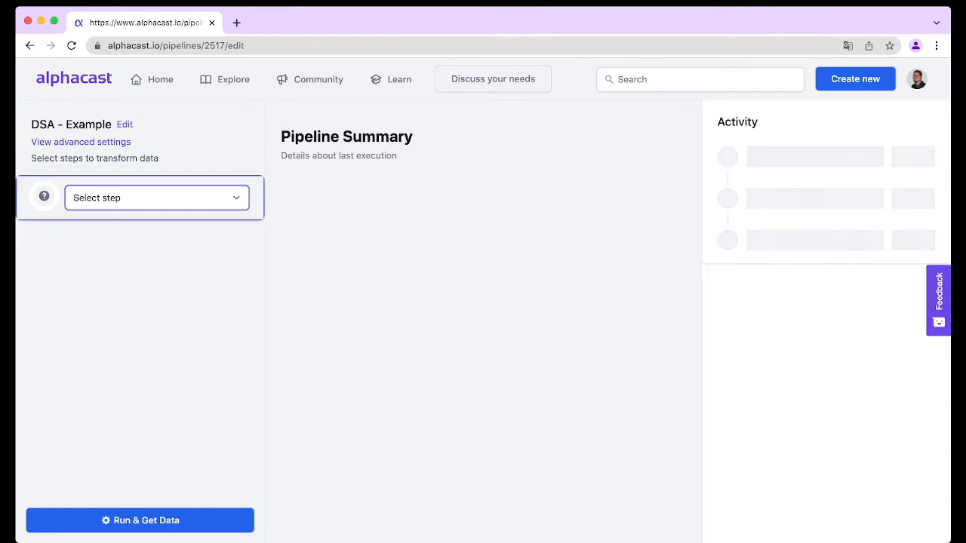
click(128, 215)
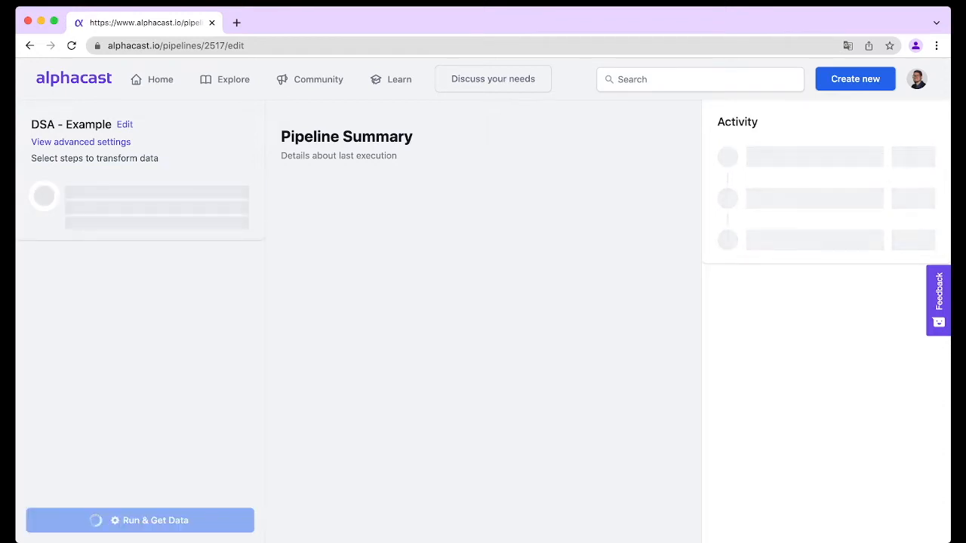
click(335, 169)
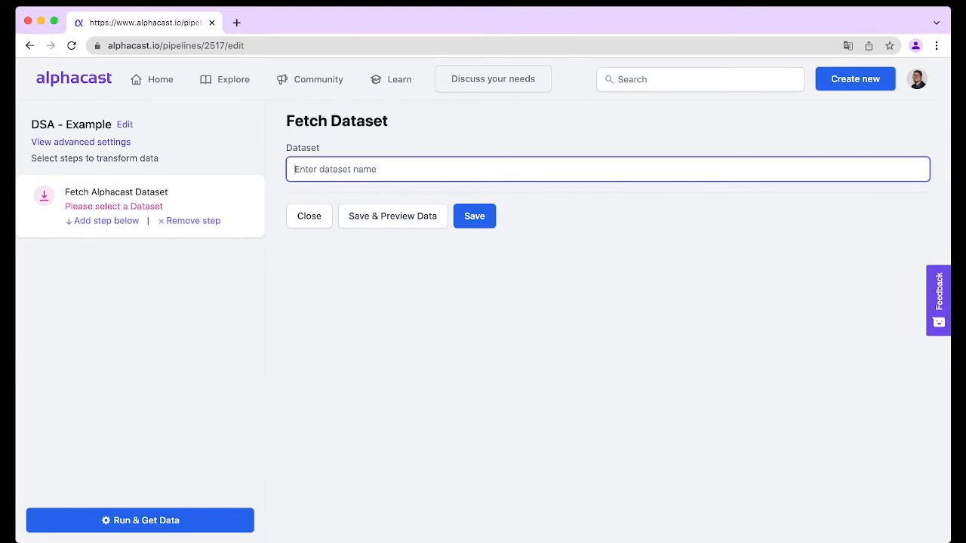
text(DSA)
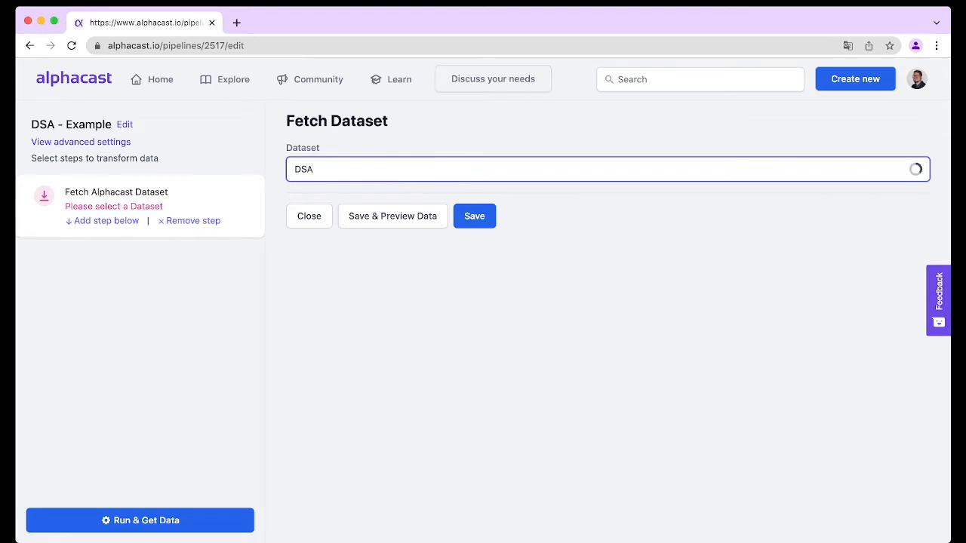
key(Return)
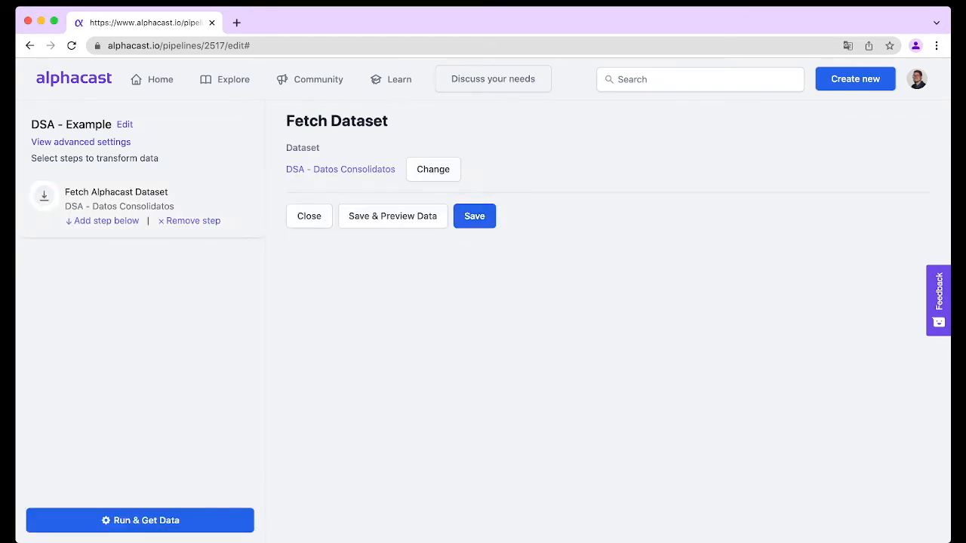
Add a Debt Sustainability Analysis step below and set its country to Peru
click(106, 220)
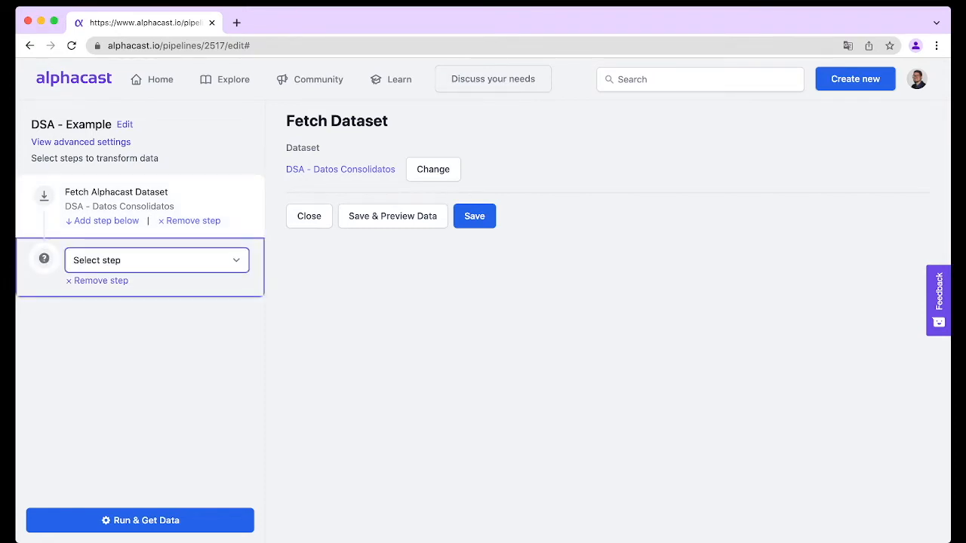
click(157, 260)
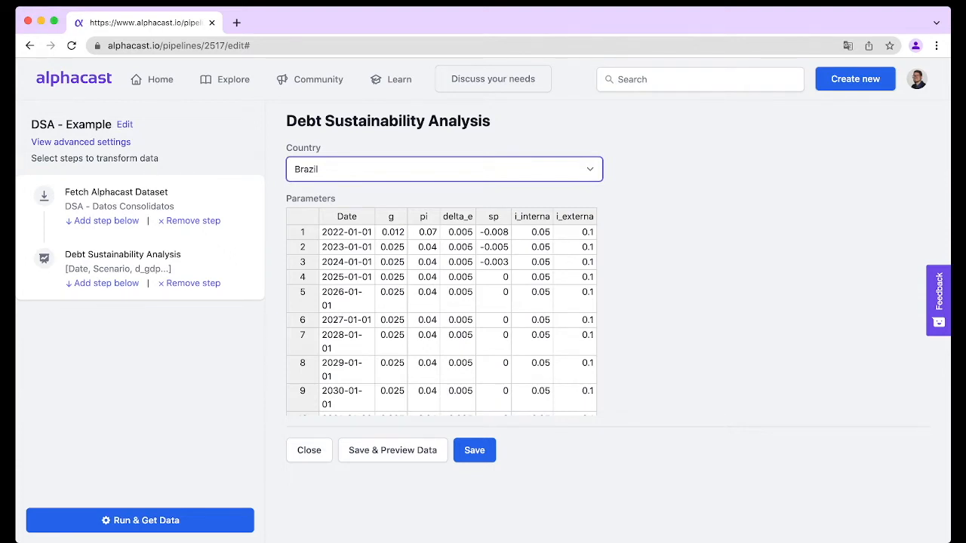
click(444, 169)
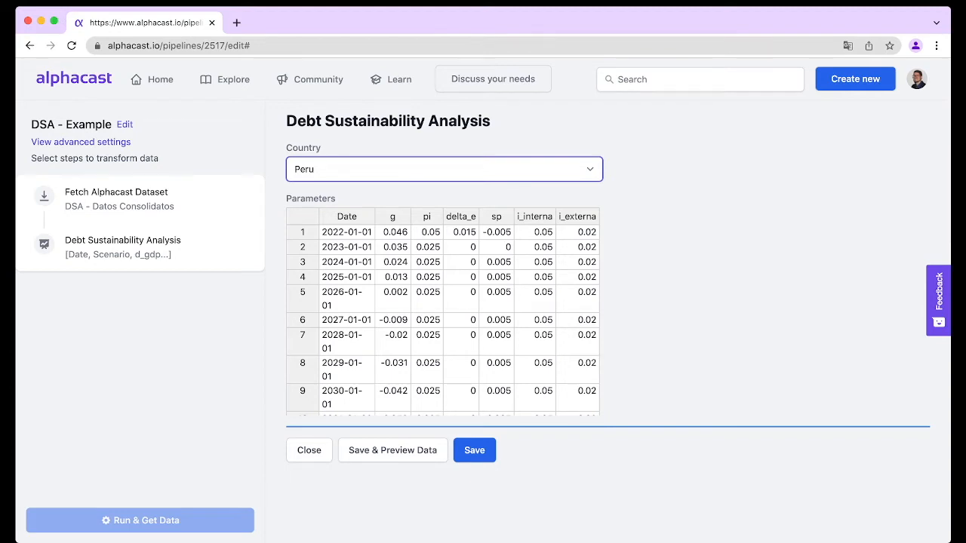
Change the 2022 growth parameter g to 0.045 in the parameters table
double_click(392, 232)
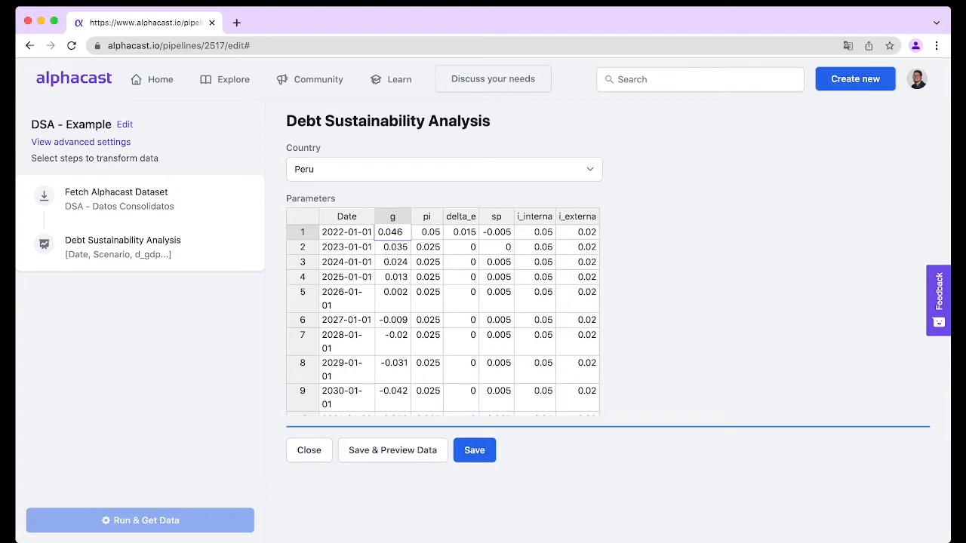
key(BackSpace)
text(5)
key(Return)
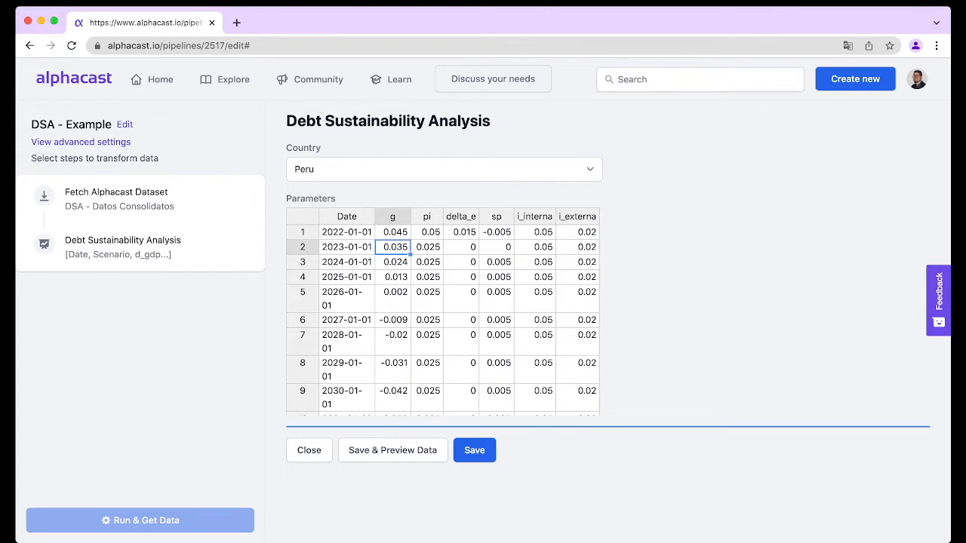
Set the growth parameter g to 0.024 for each year from 2025 through 2031
key(Down)
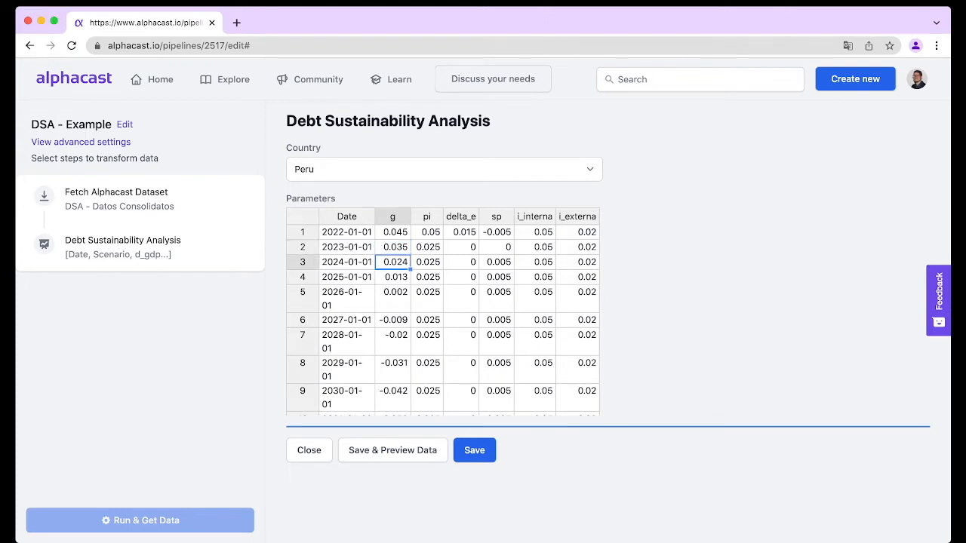
key(Down)
text(0.024)
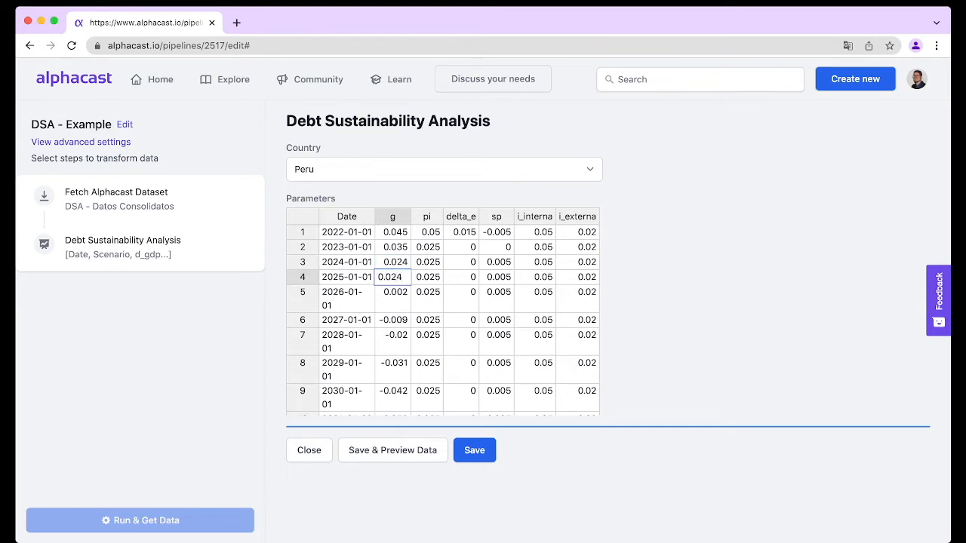
key(Return)
text(0.024)
key(Return)
text(0.024)
key(Return)
text(0.024)
key(Return)
text(0.024)
key(Return)
text(0.024)
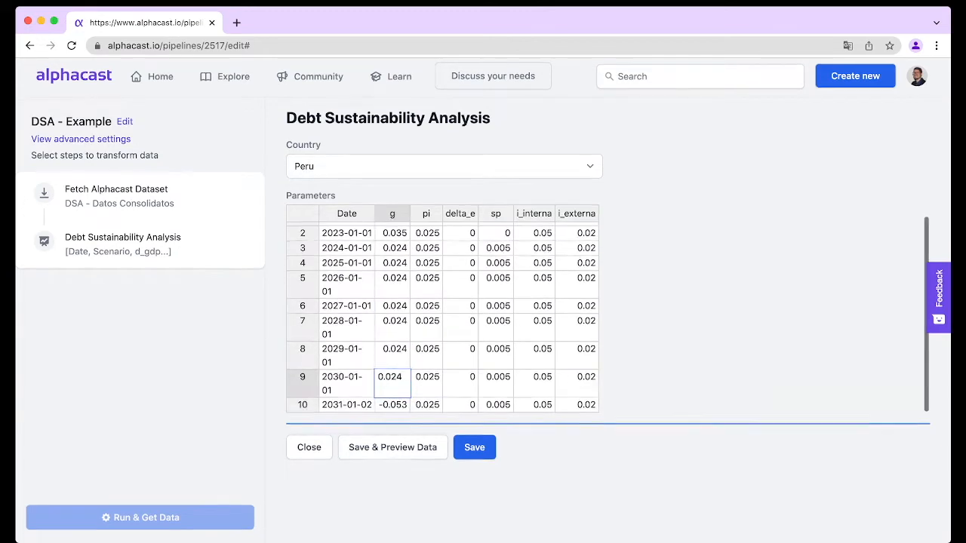
key(Return)
text(0.24)
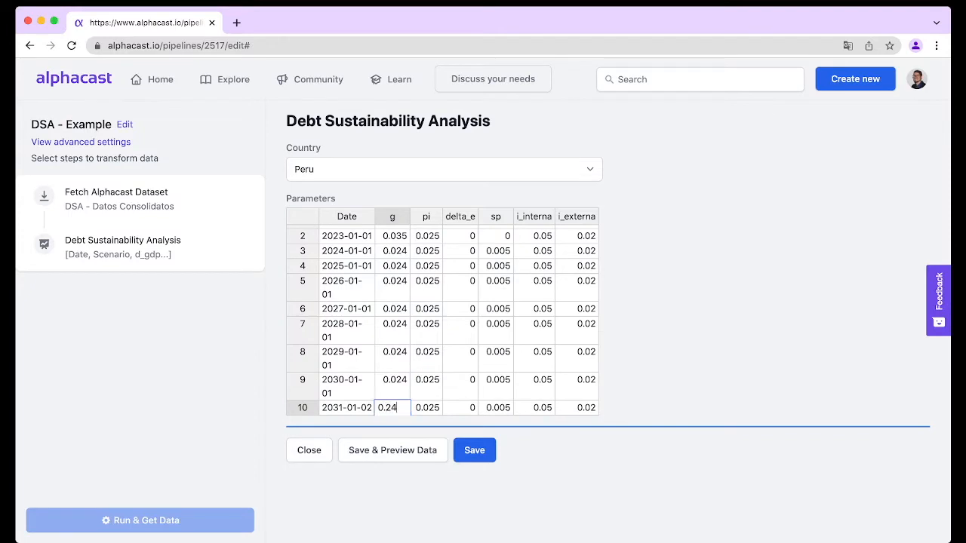
key(BackSpace)
key(BackSpace)
text(024)
key(Return)
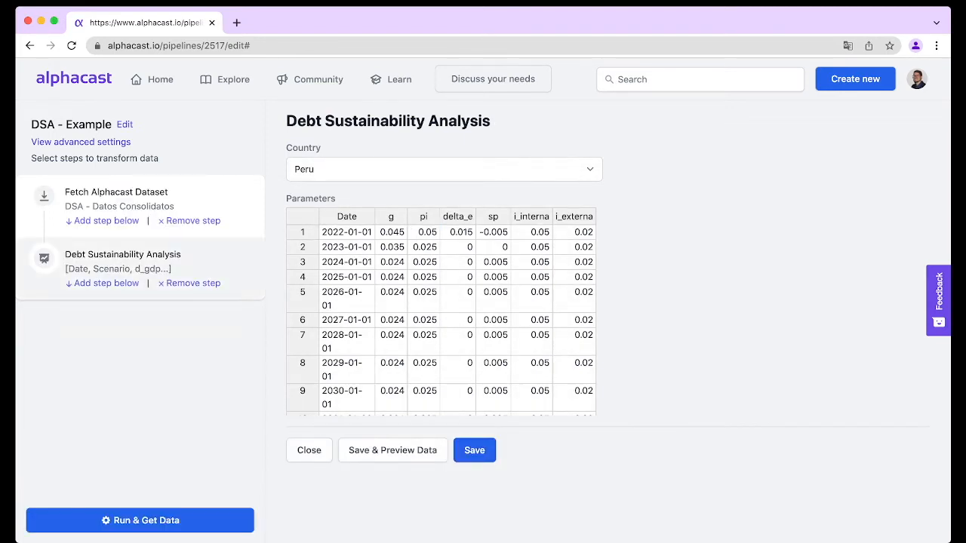
Add a Publish to Dataset step saving to a new dataset DSA - Peru Results in Lucas Costa Repo
click(106, 284)
click(157, 324)
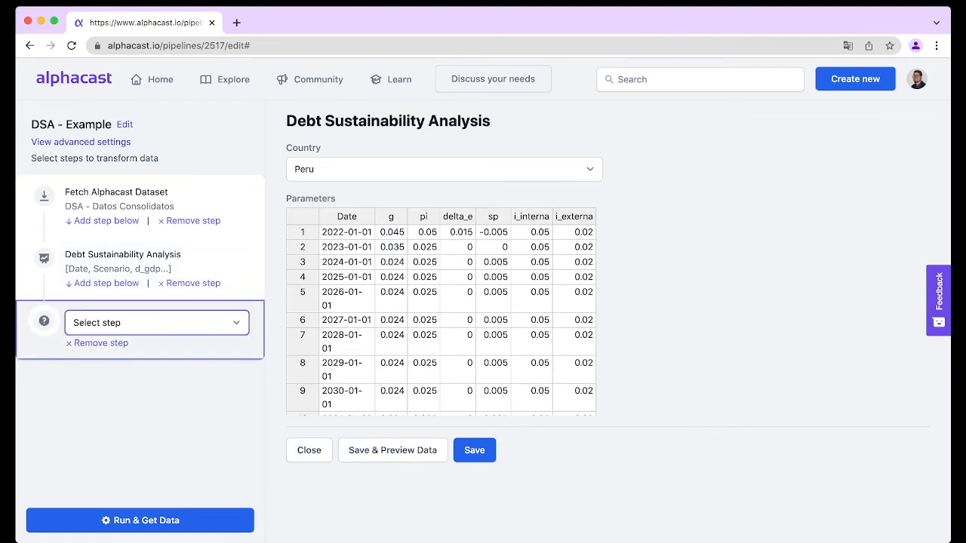
click(157, 323)
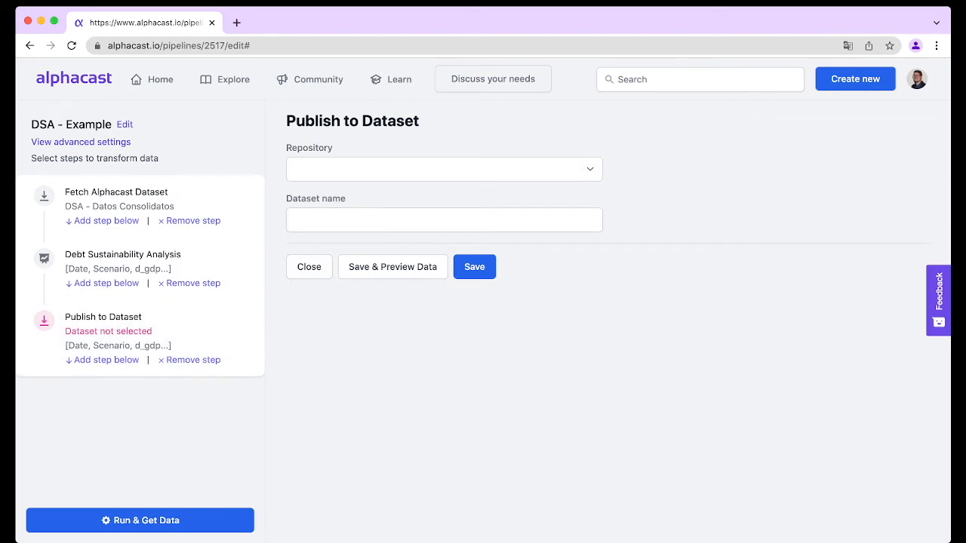
click(444, 169)
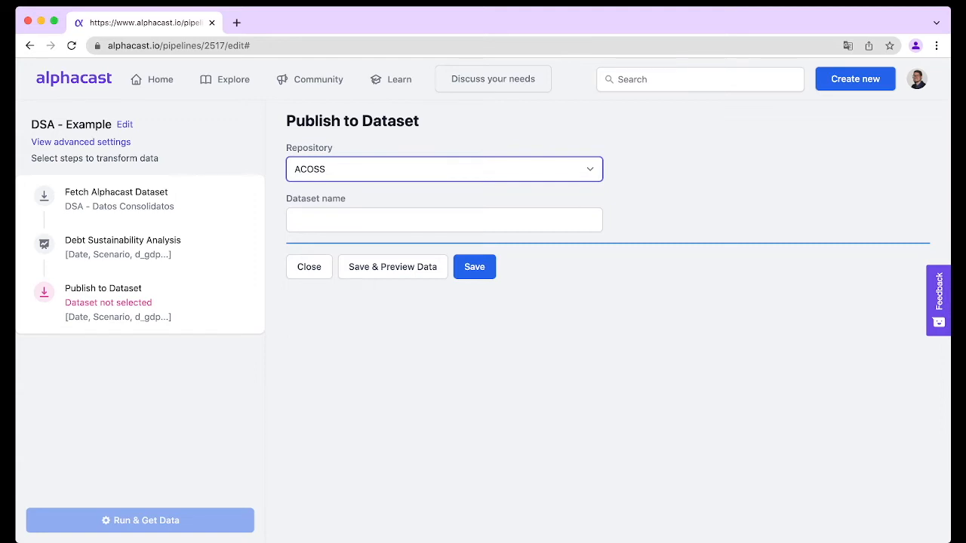
click(332, 169)
click(444, 220)
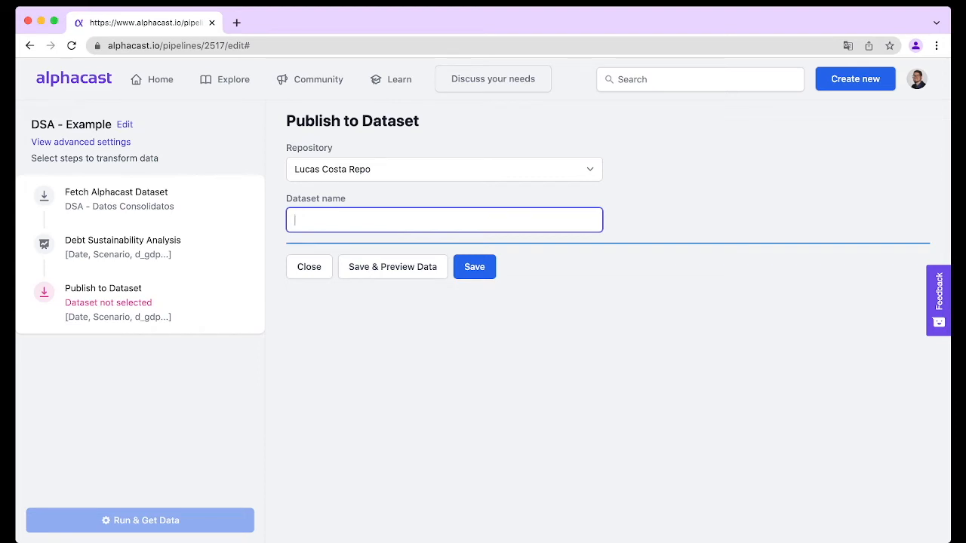
text(DSA - Peru Results)
click(475, 267)
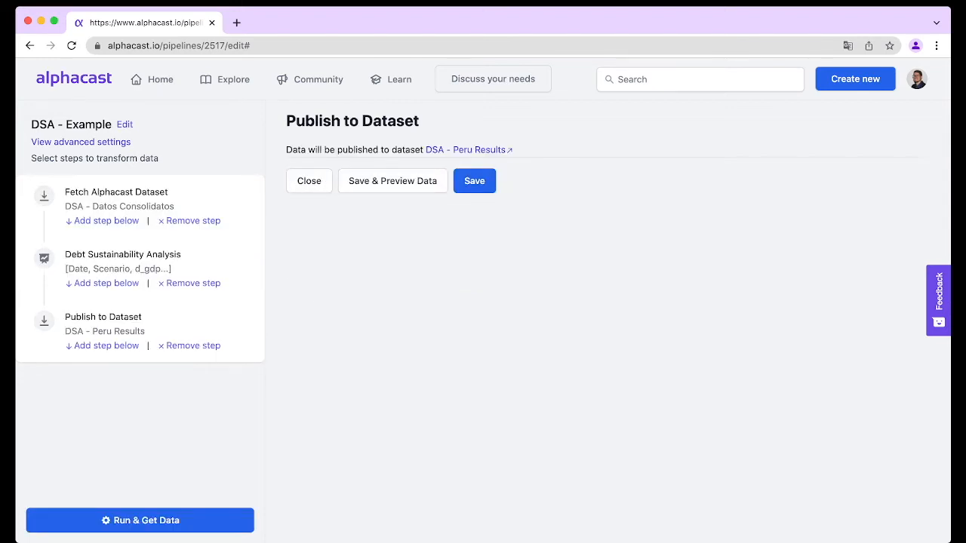
Run the pipeline and review the resulting data table
click(141, 520)
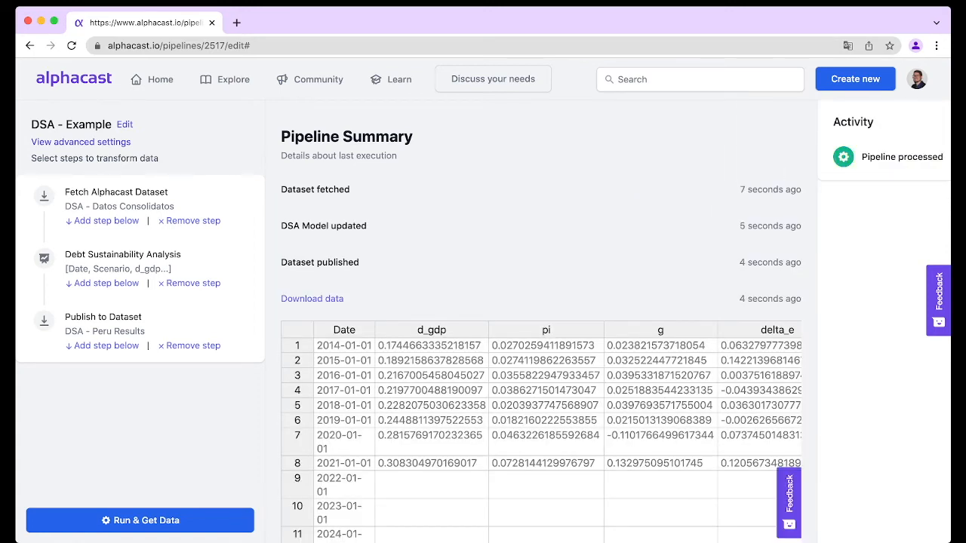
scroll(542, 432, down, 5)
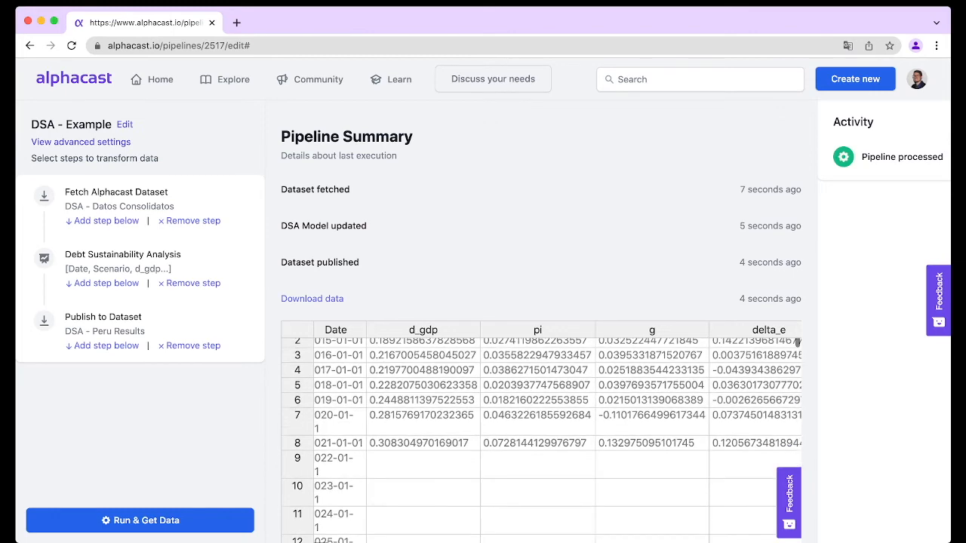
scroll(542, 432, up, 5)
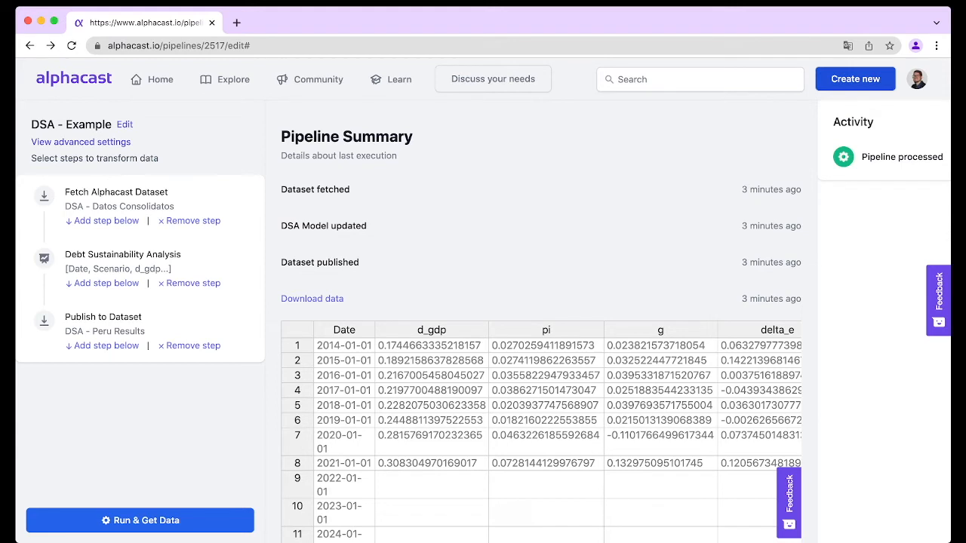
Start creating a new chart and open the Y-axis variable picker
click(855, 79)
click(791, 188)
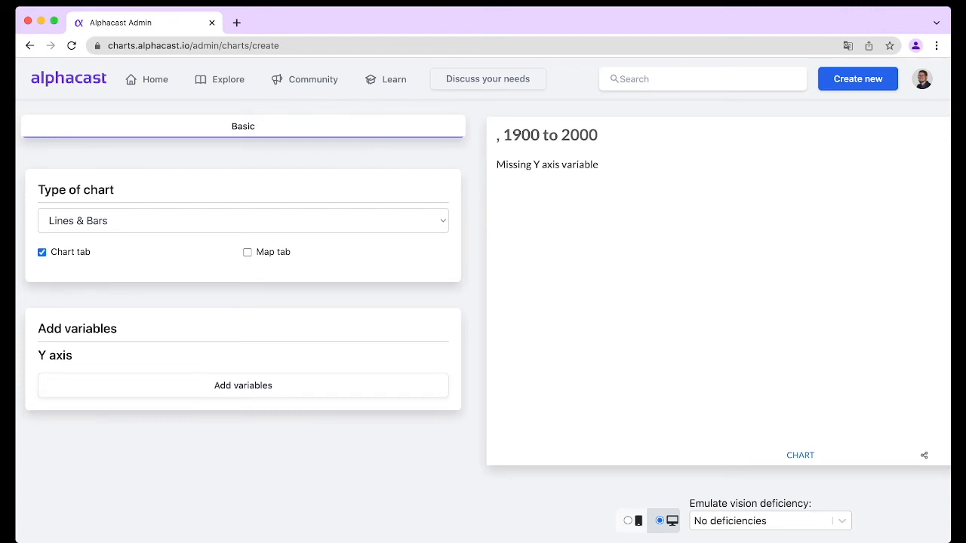
click(243, 385)
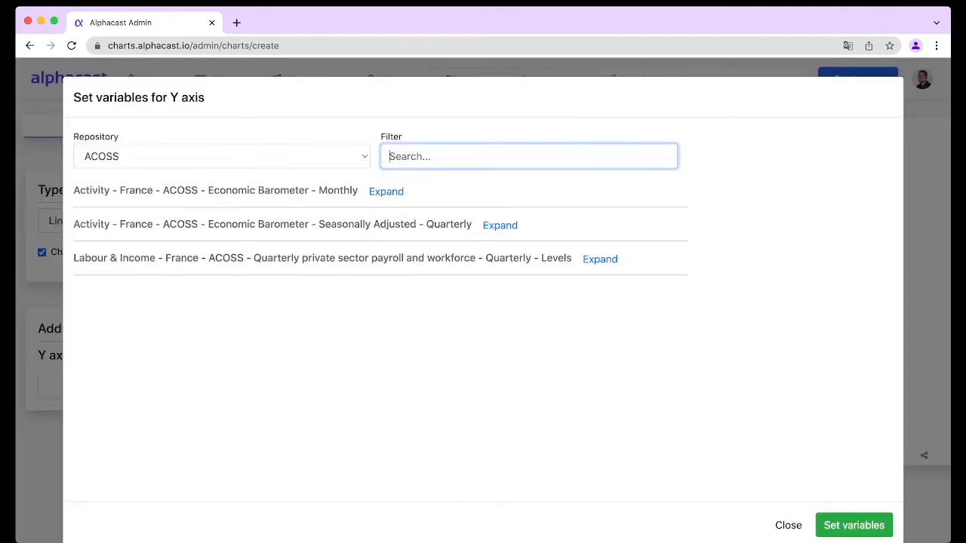
Switch the Y-axis picker to the Lucas Costa Repo repository, filter for DSA, and expand the DSA - Peru Results dataset
click(222, 156)
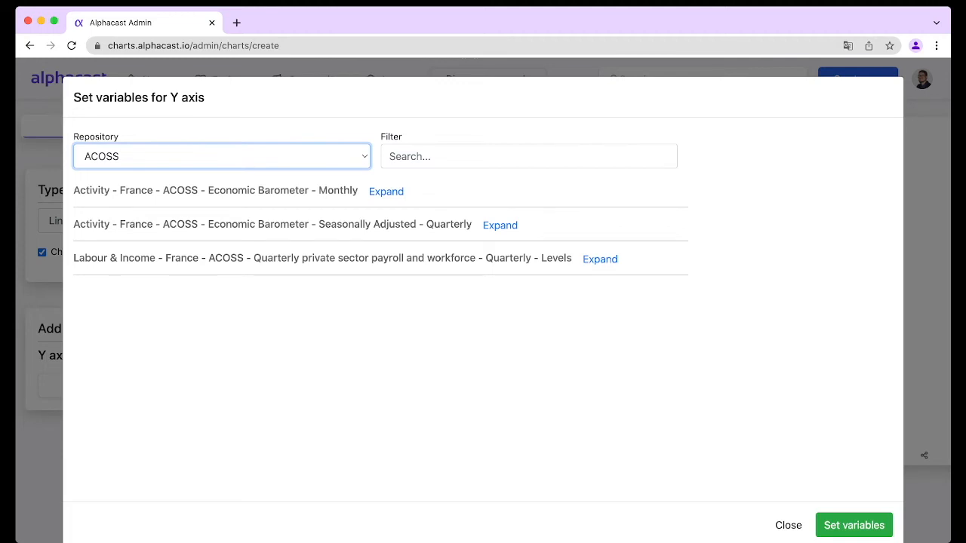
click(222, 156)
click(529, 156)
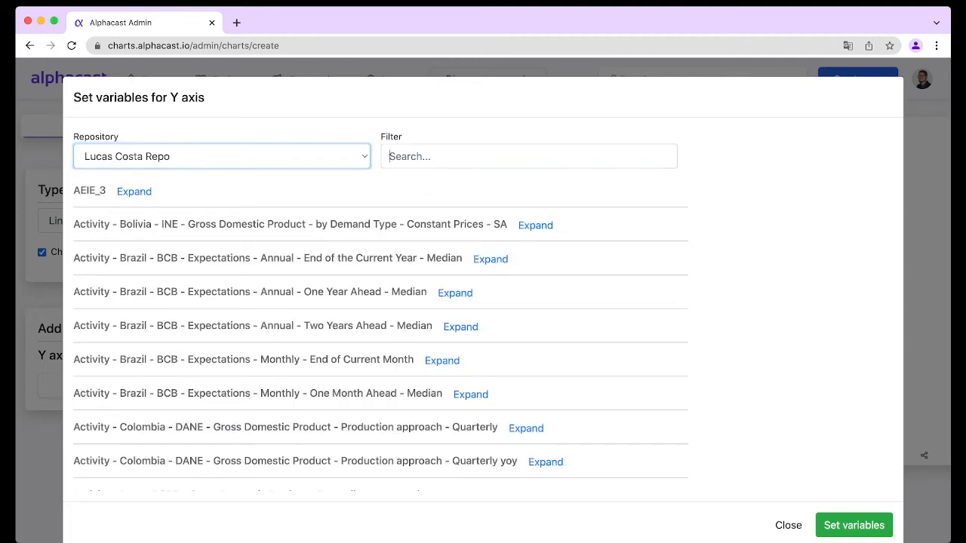
text(DSA)
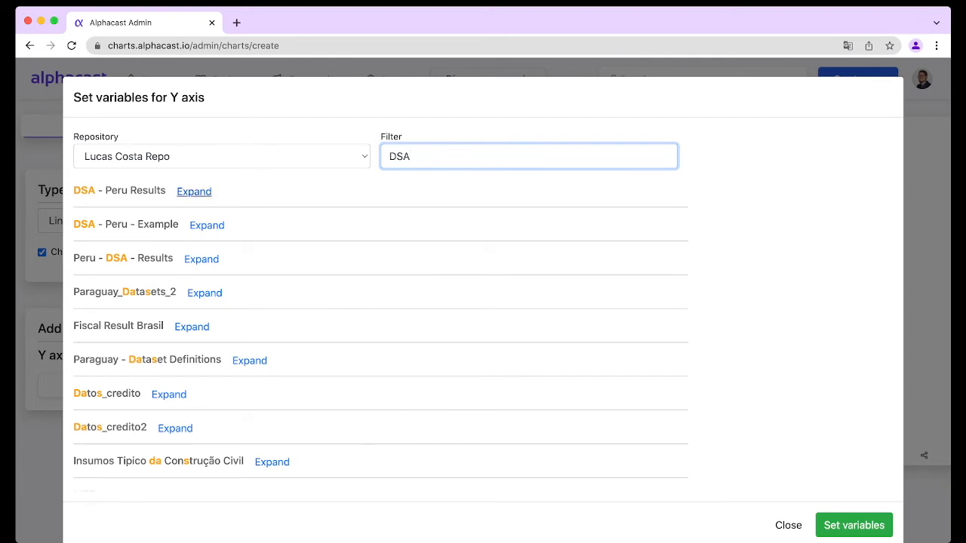
click(194, 191)
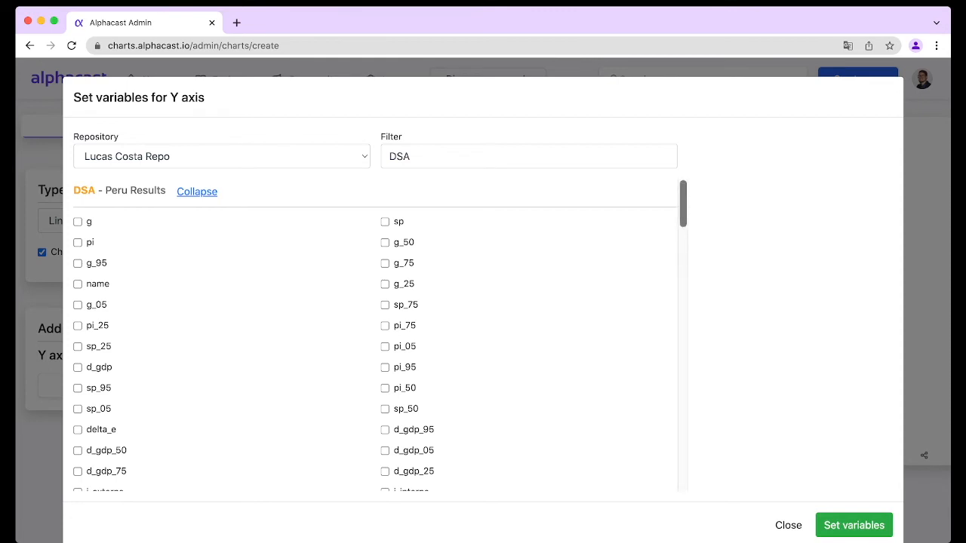
Select d_gdp_95, d_gdp_05, d_gdp_25, d_gdp_75, d_gdp_50 and d_gdp as Y-axis variables and apply them
scroll(377, 336, down, 2)
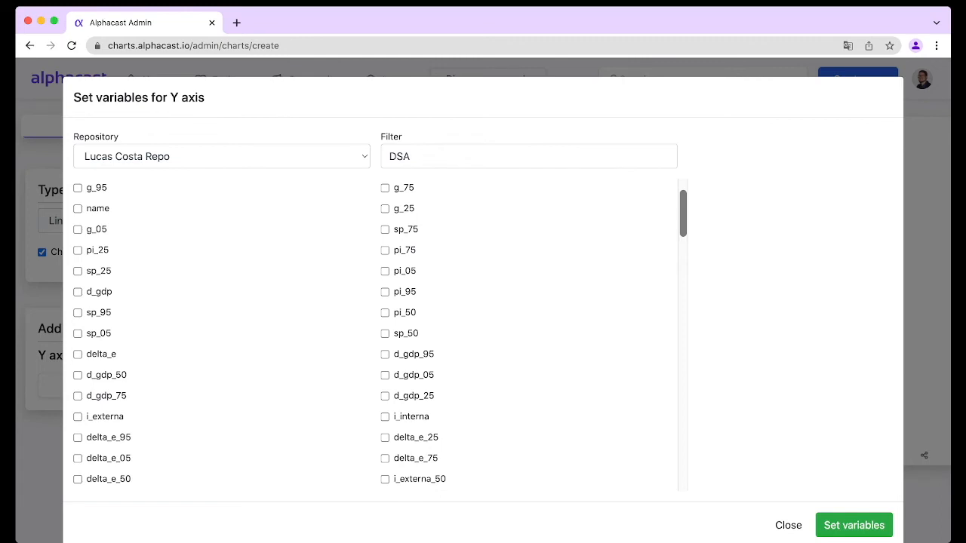
click(385, 355)
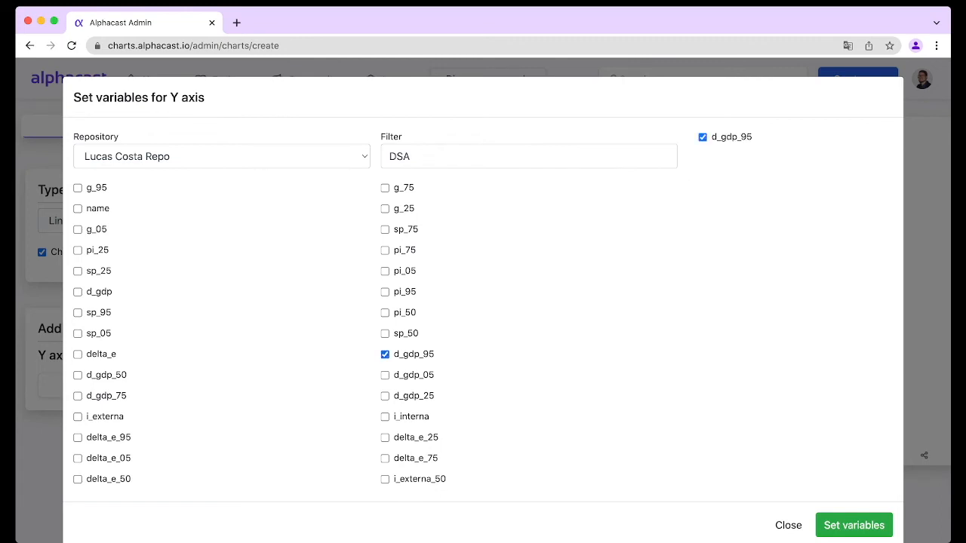
click(385, 376)
click(385, 397)
click(78, 397)
click(78, 375)
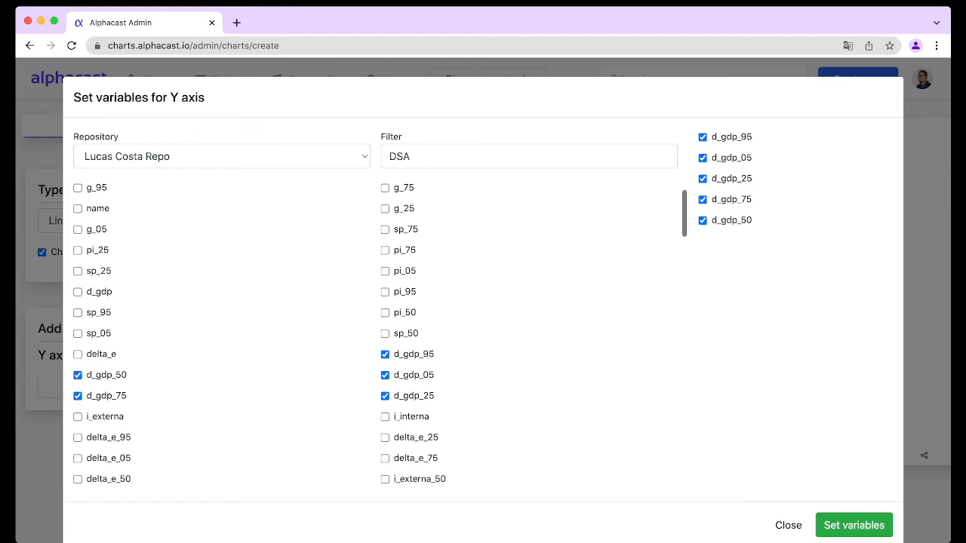
scroll(256, 333, up, 2)
scroll(257, 332, down, 1)
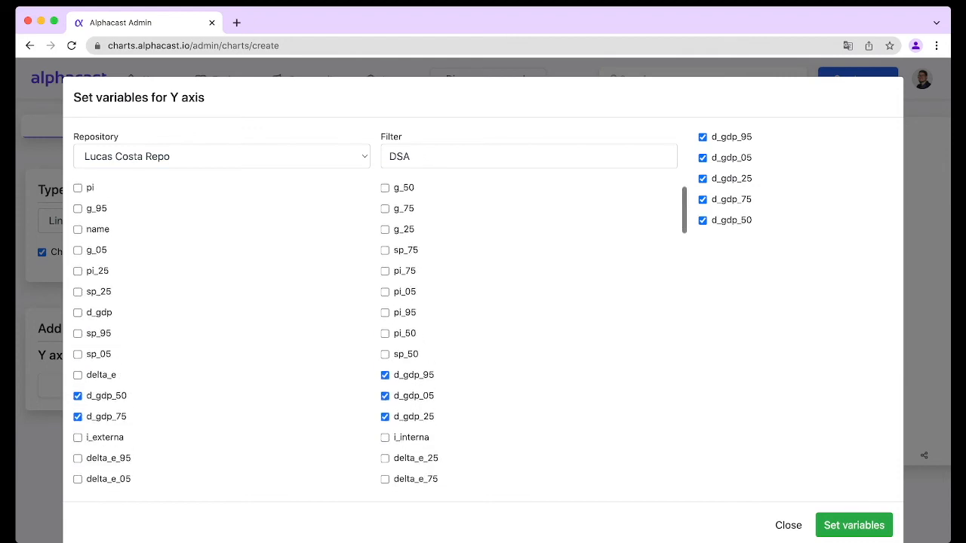
scroll(377, 332, down, 4)
scroll(378, 332, up, 5)
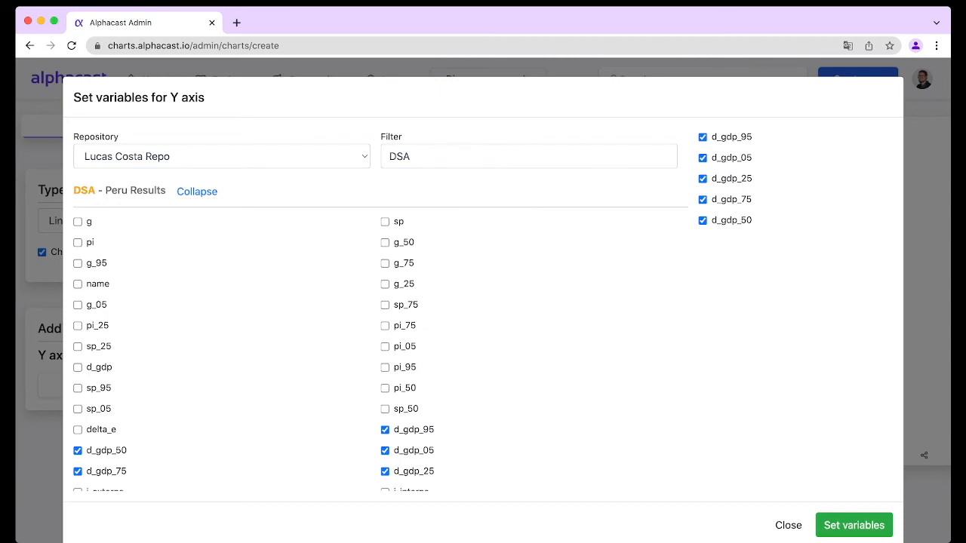
click(78, 367)
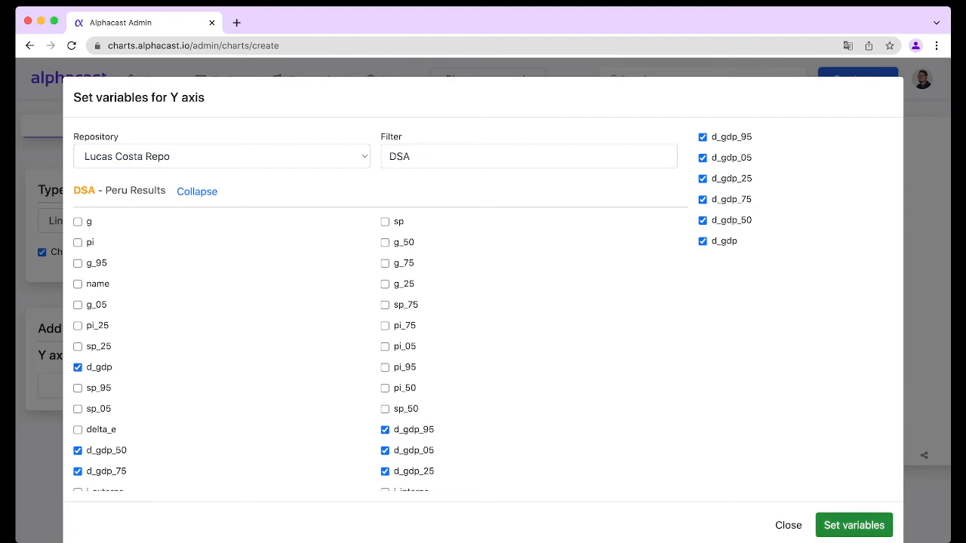
click(853, 525)
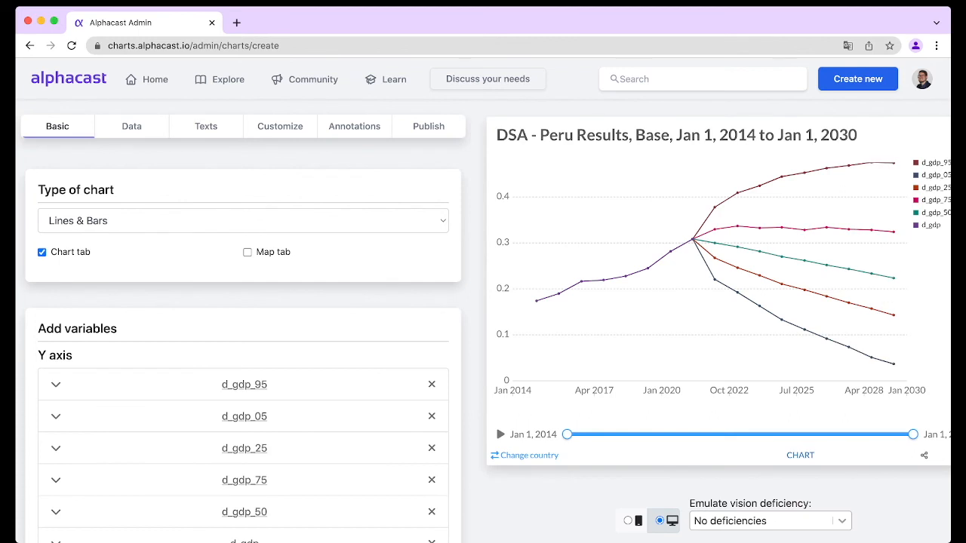
Retitle the chart DSA Results - PEru and hide the automatic time/entity label in the header
mouse_move(849, 256)
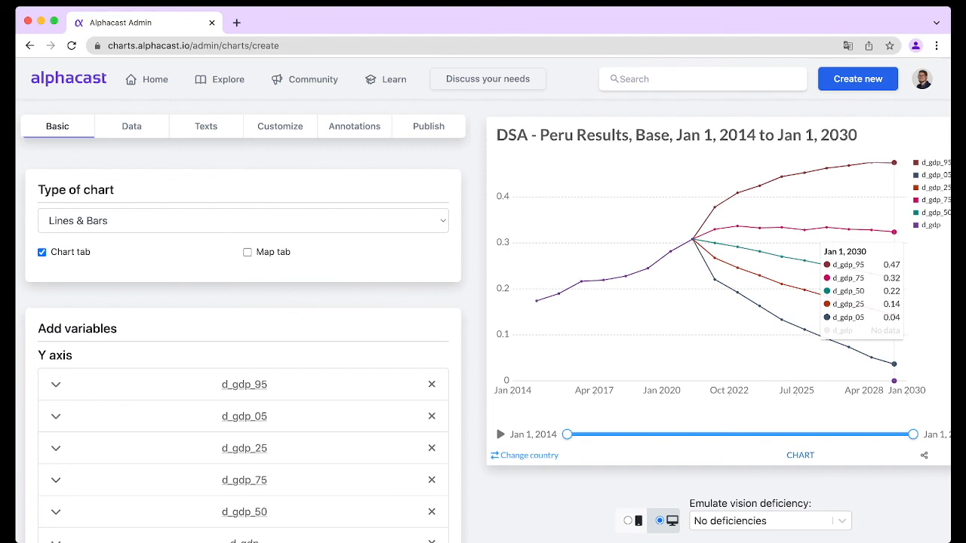
click(206, 126)
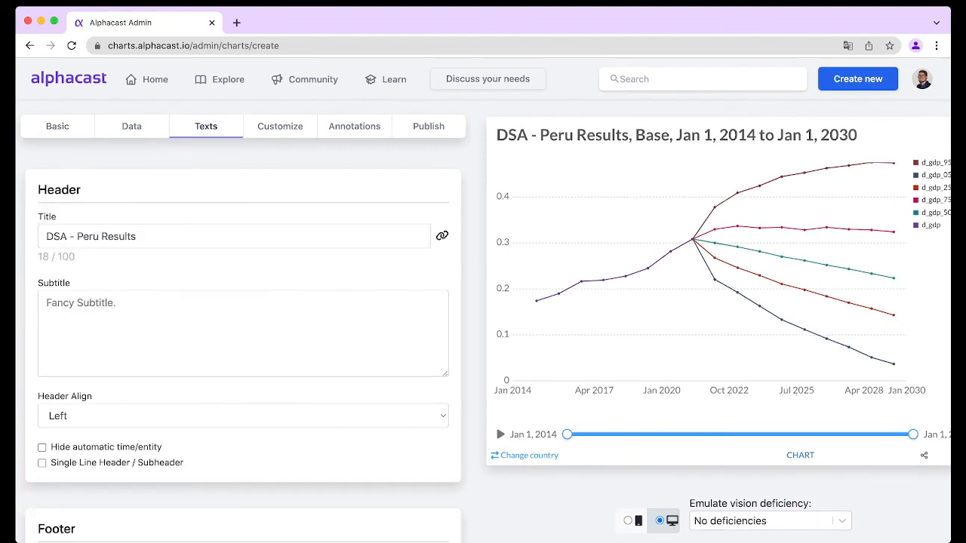
triple_click(173, 236)
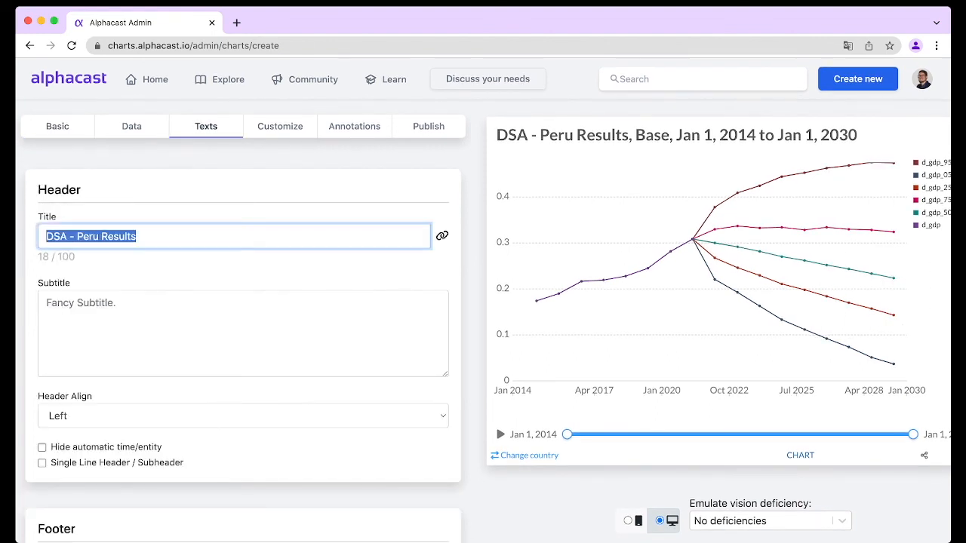
text(DSA)
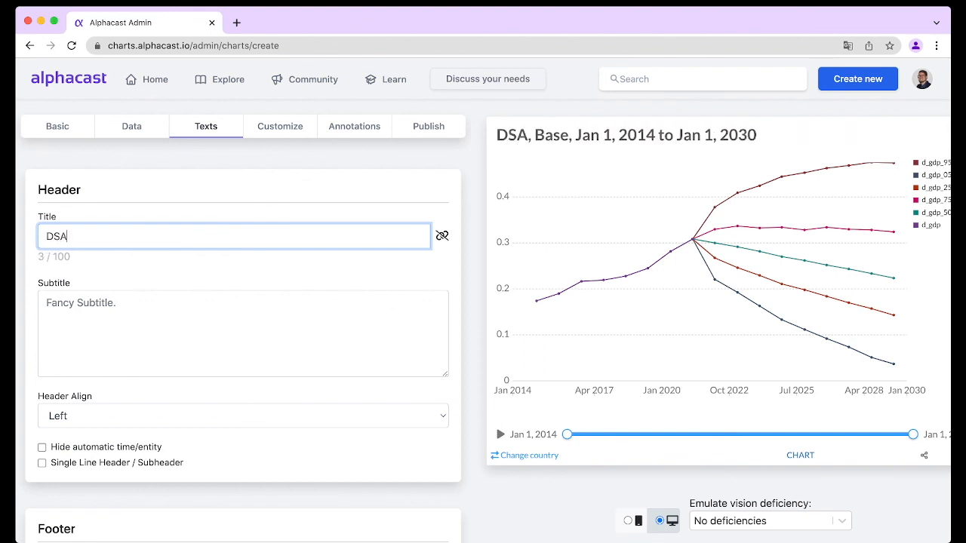
text( Result)
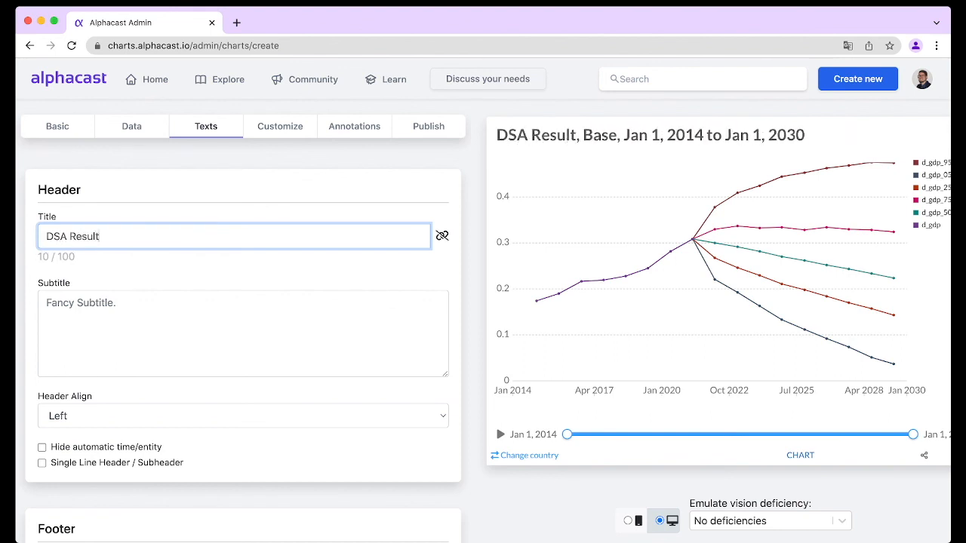
text(s - PEru)
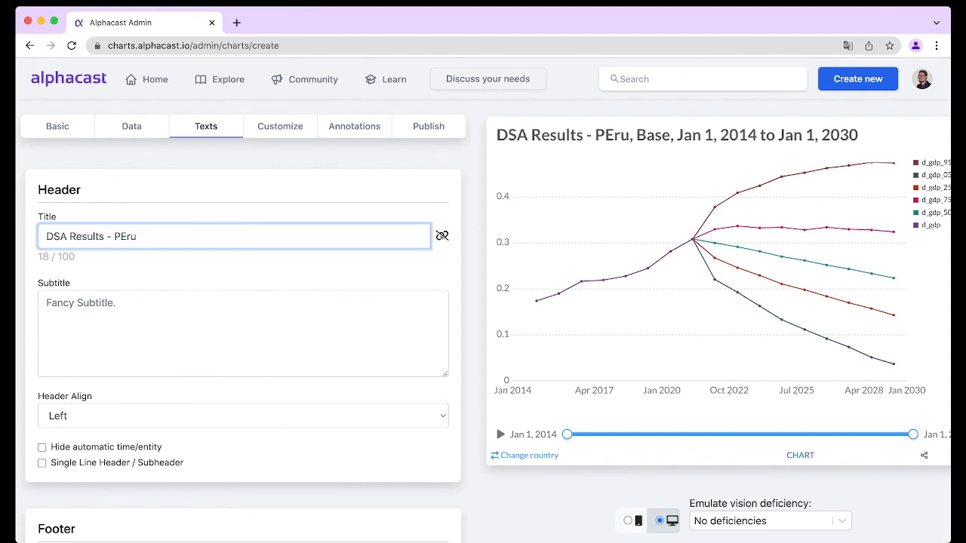
click(43, 447)
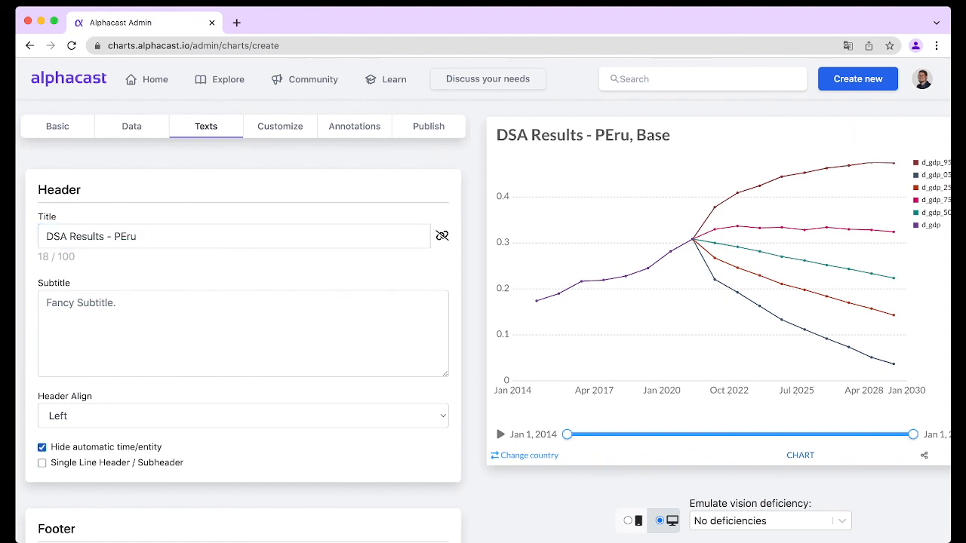
Correct the chart title to DSA Results - Peru
click(429, 126)
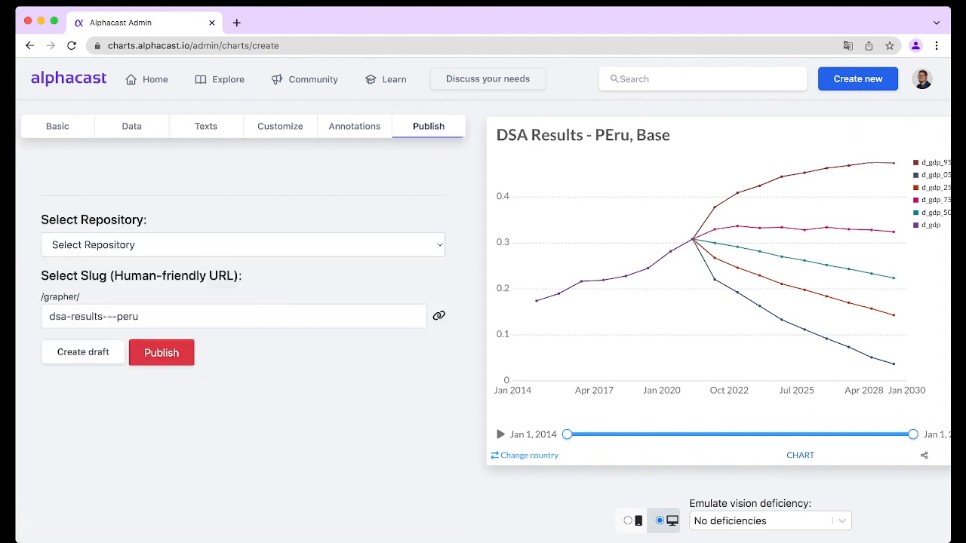
click(206, 126)
click(125, 237)
key(BackSpace)
text(esults - Peru)
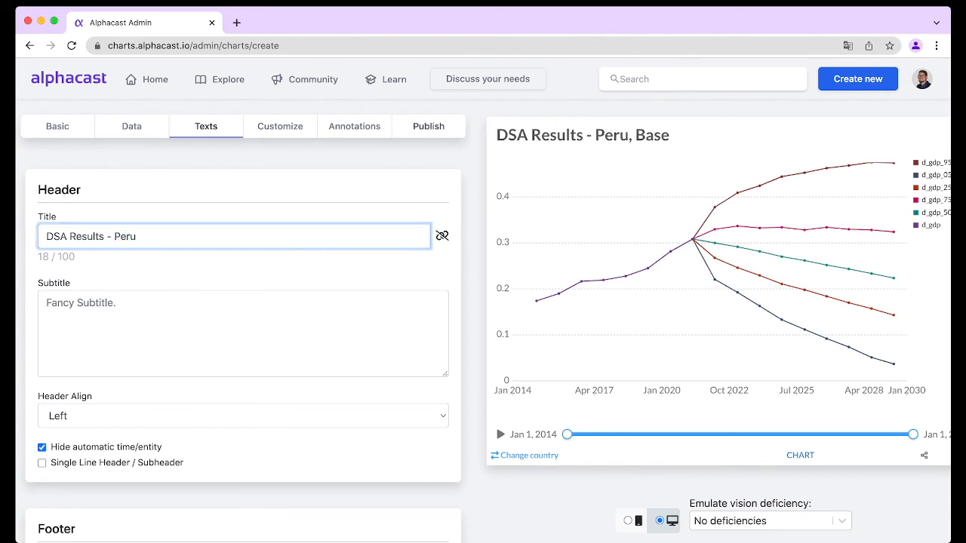
Choose a repository for the chart and publish it
click(429, 126)
click(243, 245)
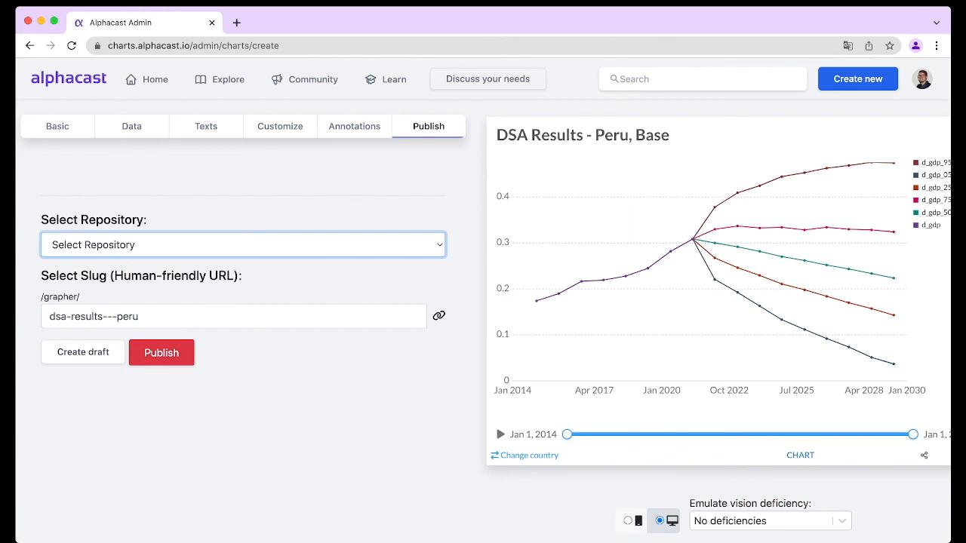
click(136, 261)
click(162, 353)
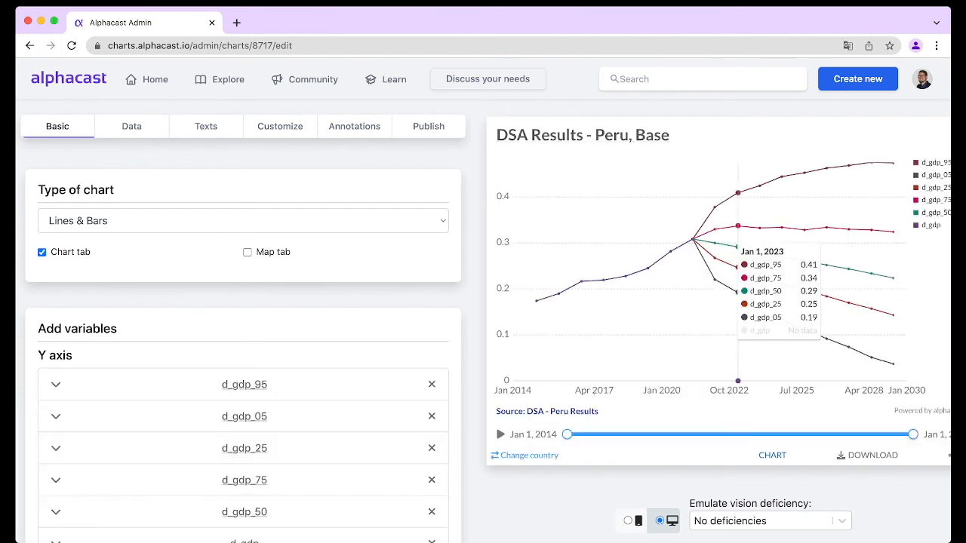
key(super+Tab)
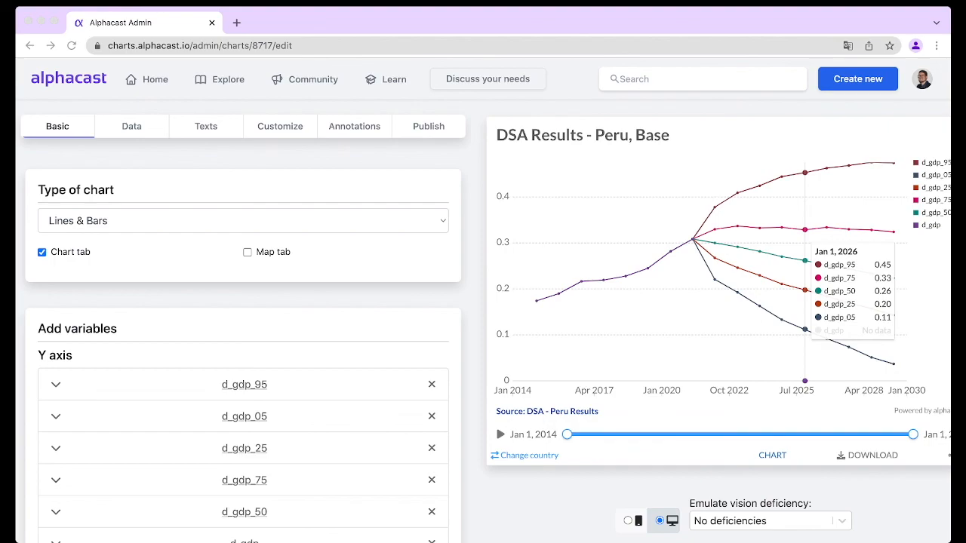